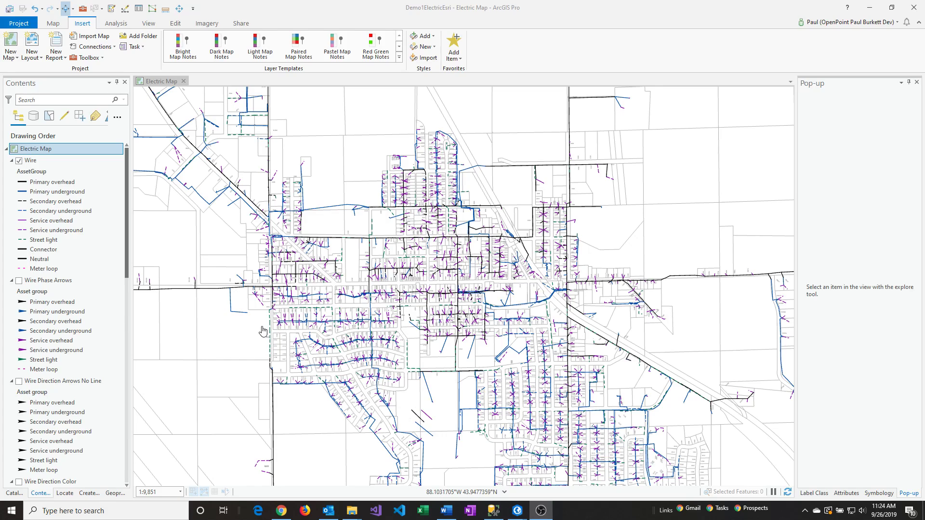
# - Create a new layout with a custom page 72 in wide and 96 in tall
pyautogui.rightClick(69, 155)
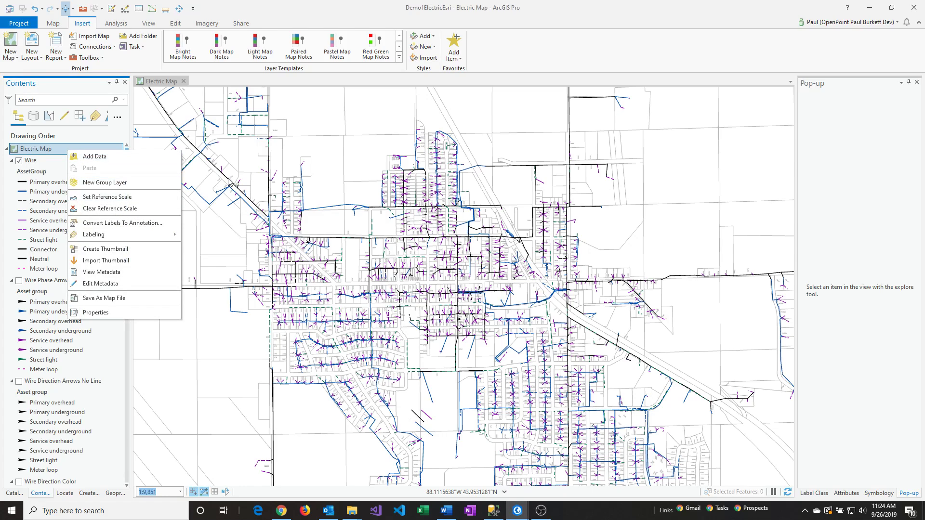
pyautogui.click(247, 167)
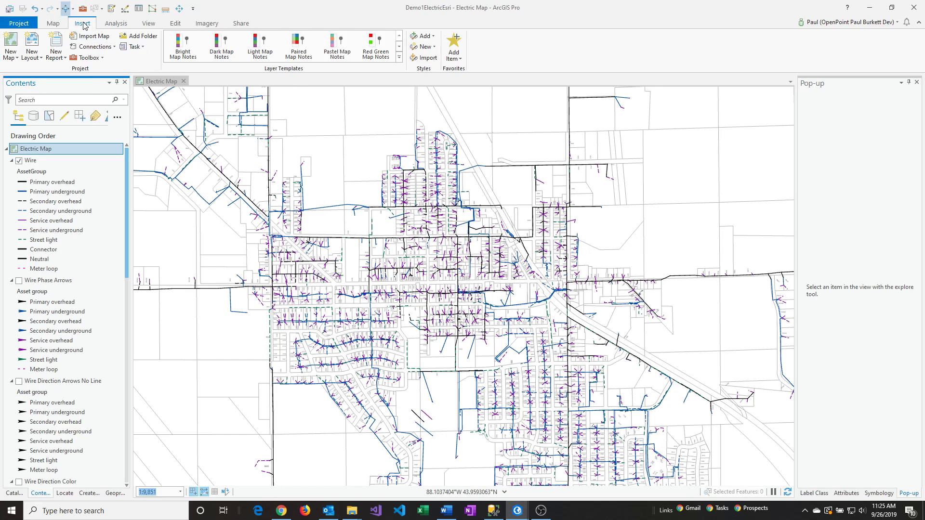
pyautogui.click(32, 58)
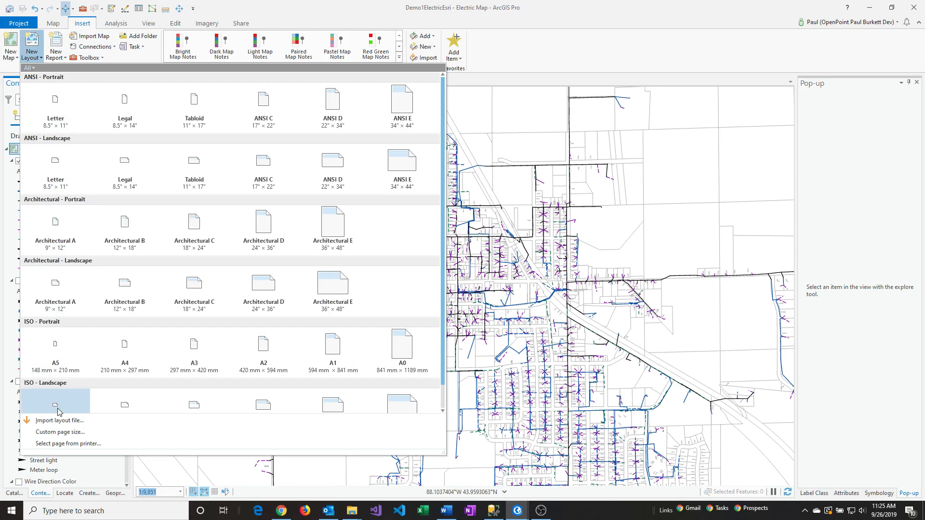
pyautogui.click(60, 432)
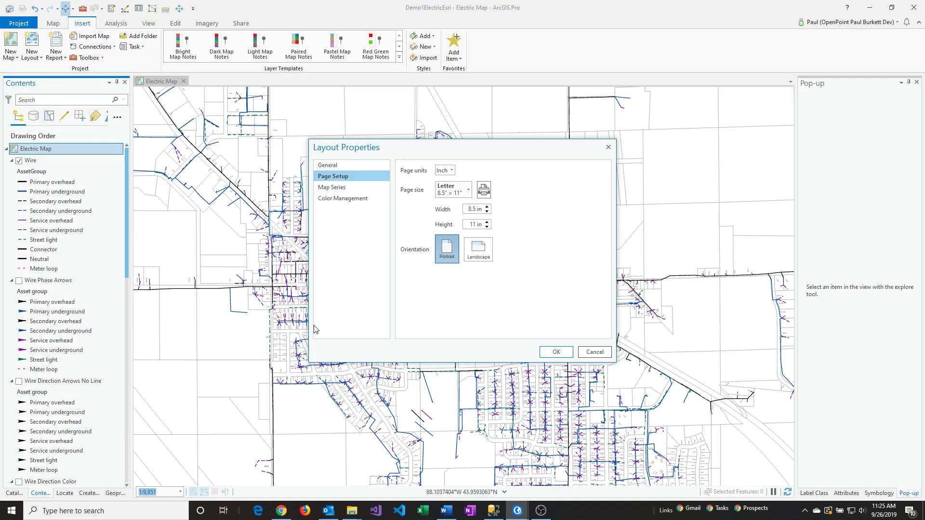
pyautogui.click(480, 209)
pyautogui.write('72')
pyautogui.click(476, 223)
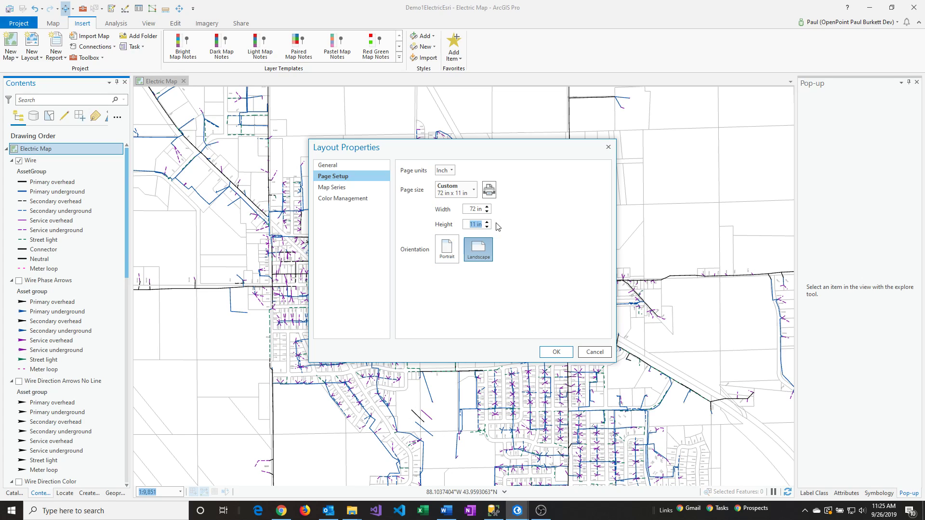
pyautogui.write('96')
pyautogui.click(474, 209)
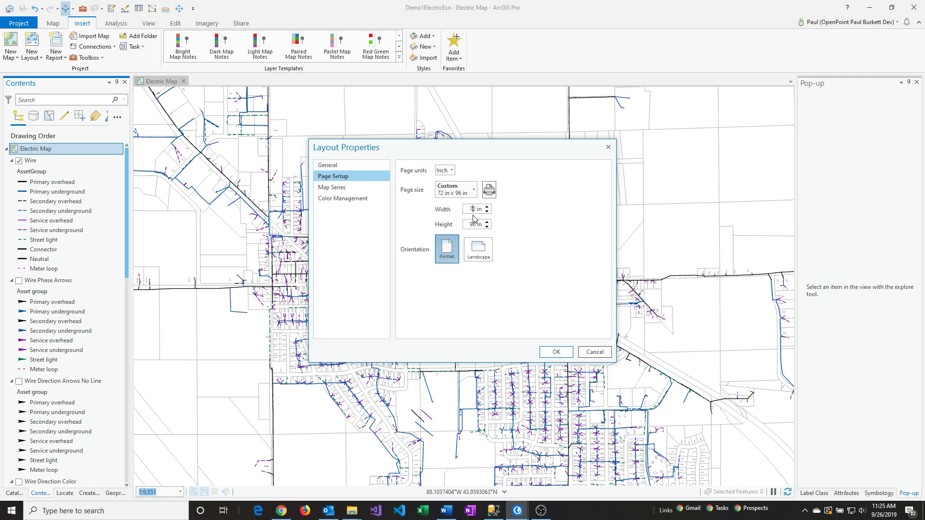
pyautogui.click(555, 352)
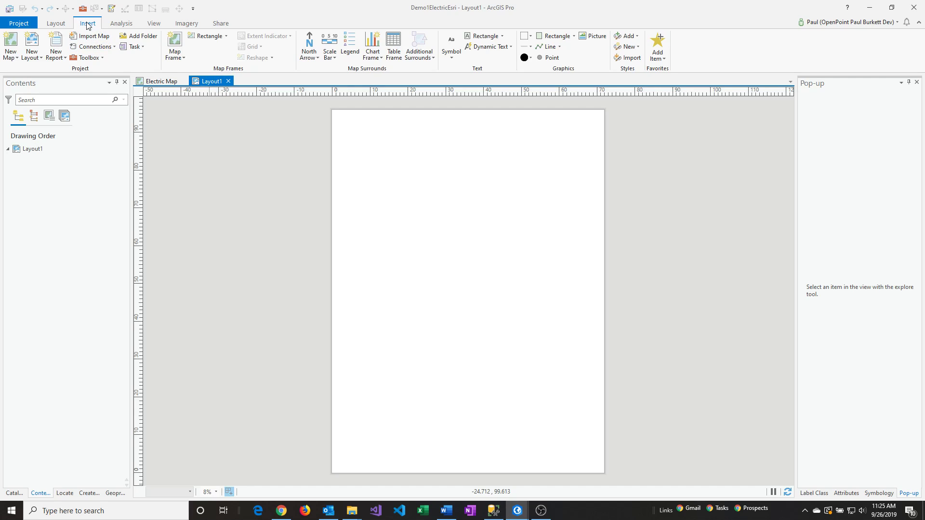
# - Insert an Electric Map frame at 1:9,851 spanning the entire Layout1 page
pyautogui.click(175, 56)
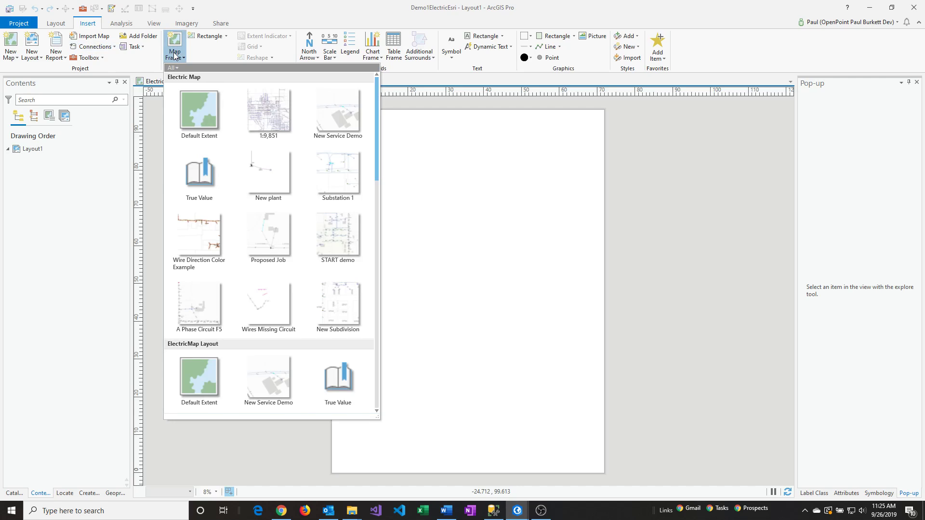
pyautogui.click(269, 116)
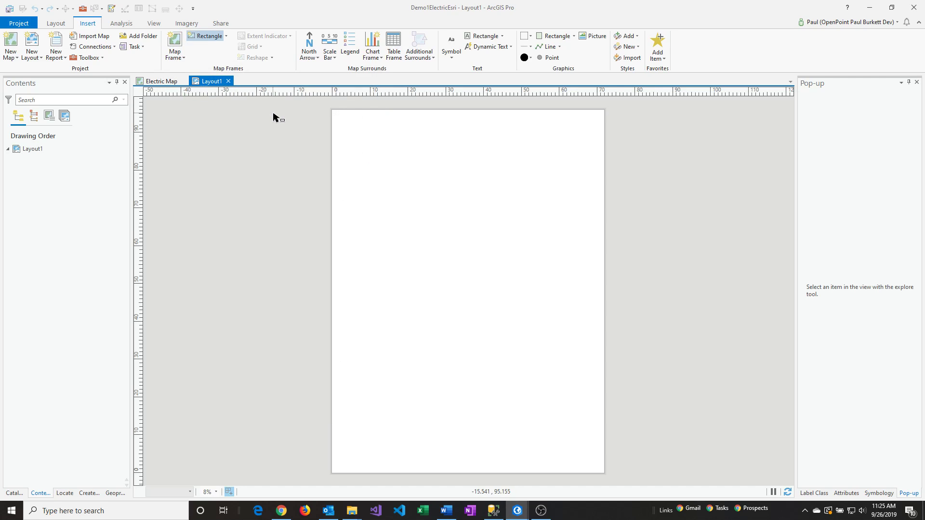
pyautogui.click(167, 80)
pyautogui.click(210, 81)
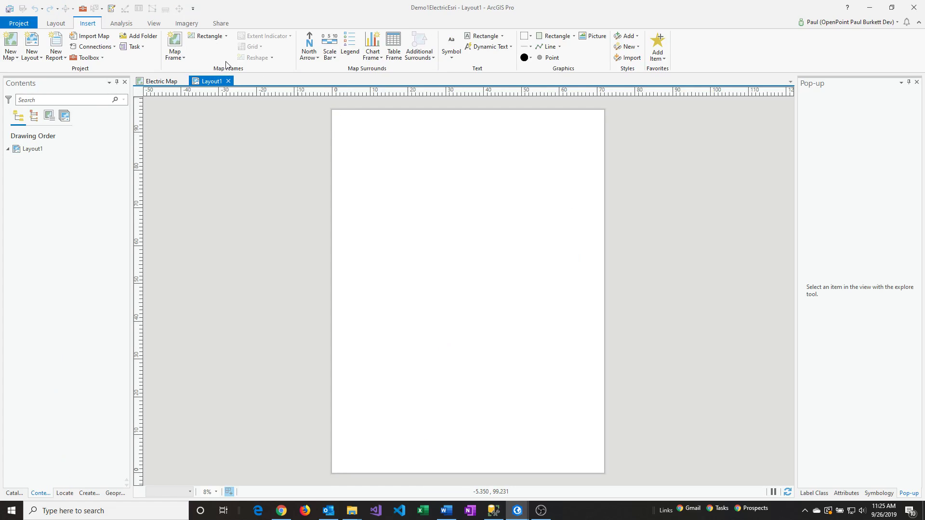
pyautogui.click(168, 57)
pyautogui.click(268, 116)
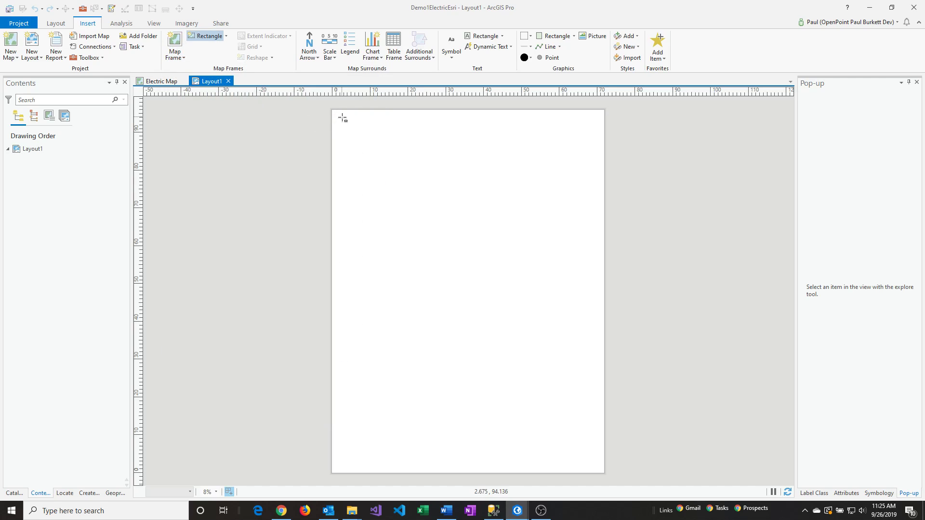
pyautogui.moveTo(332, 110); pyautogui.dragTo(606, 476)
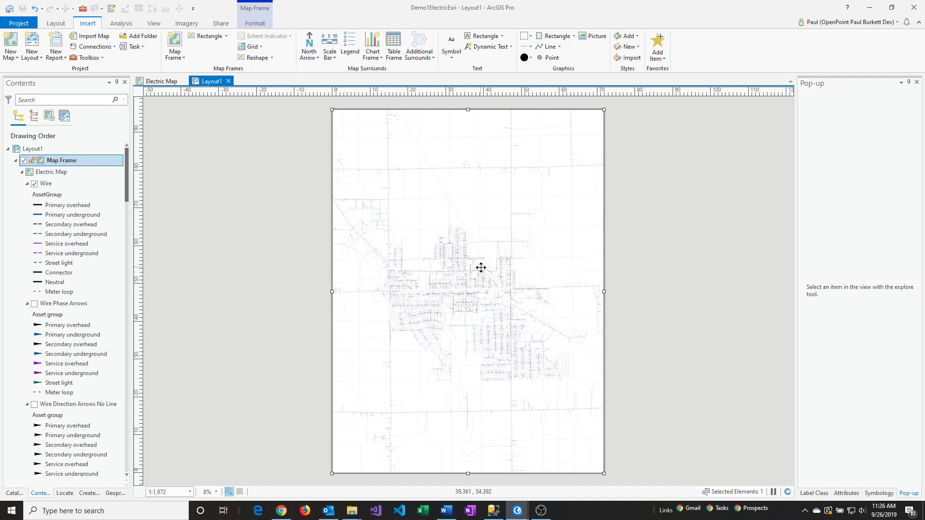
# - Activate the map frame, then zoom and pan so the town fills it at 1:1,262
pyautogui.moveTo(477, 279); pyautogui.dragTo(477, 281)
pyautogui.rightClick(446, 191)
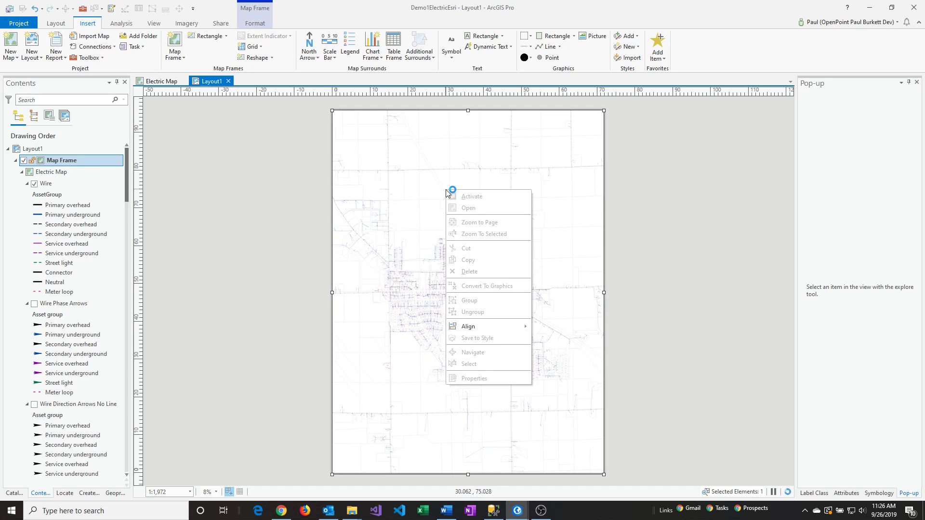
pyautogui.click(475, 197)
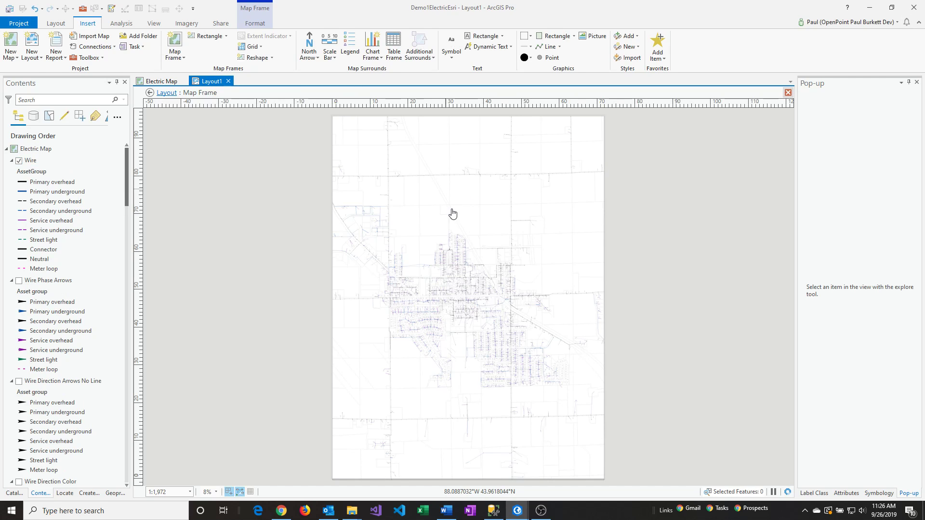
pyautogui.scroll(2, 471, 295)
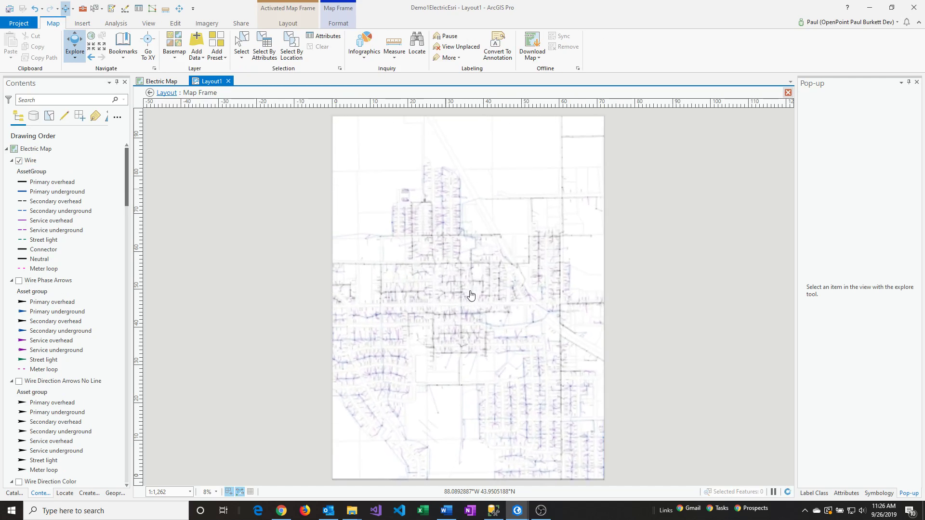
pyautogui.scroll(-2, 471, 295)
pyautogui.moveTo(469, 303); pyautogui.dragTo(440, 222)
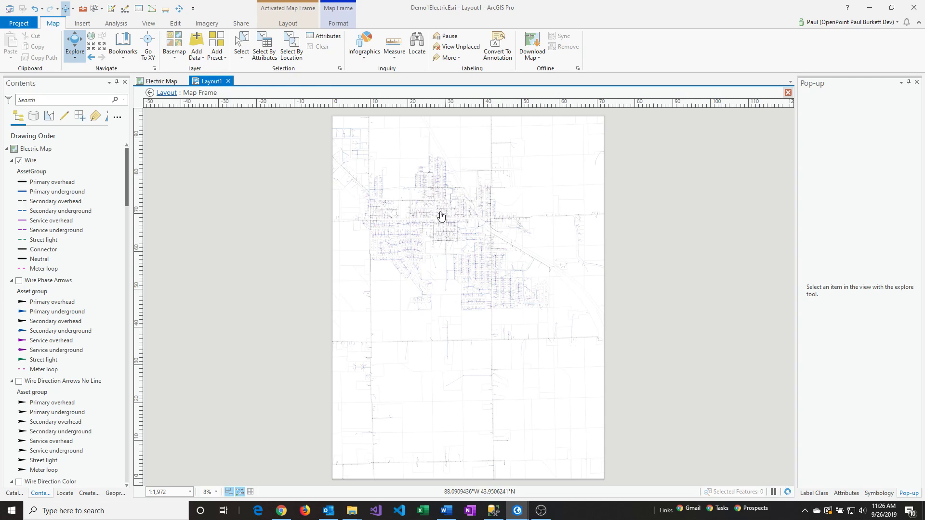
pyautogui.moveTo(440, 222); pyautogui.dragTo(443, 267)
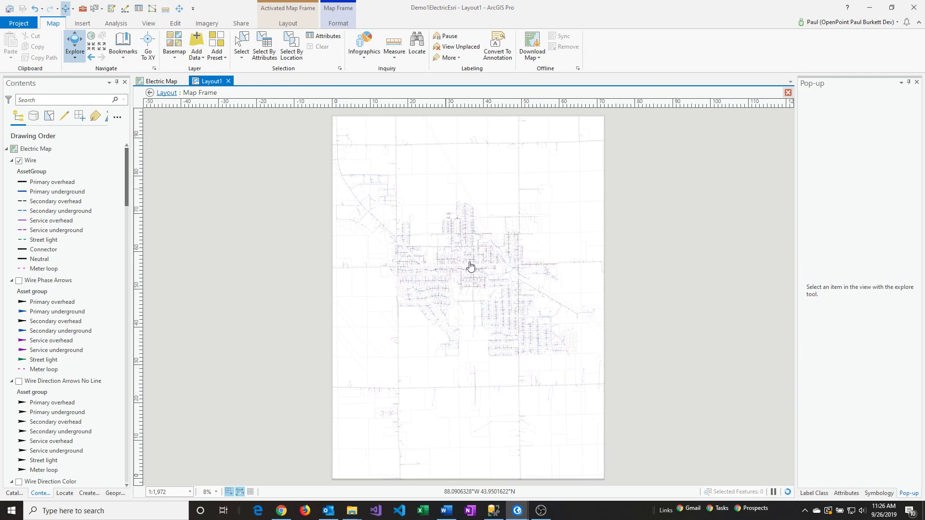
pyautogui.scroll(2, 469, 265)
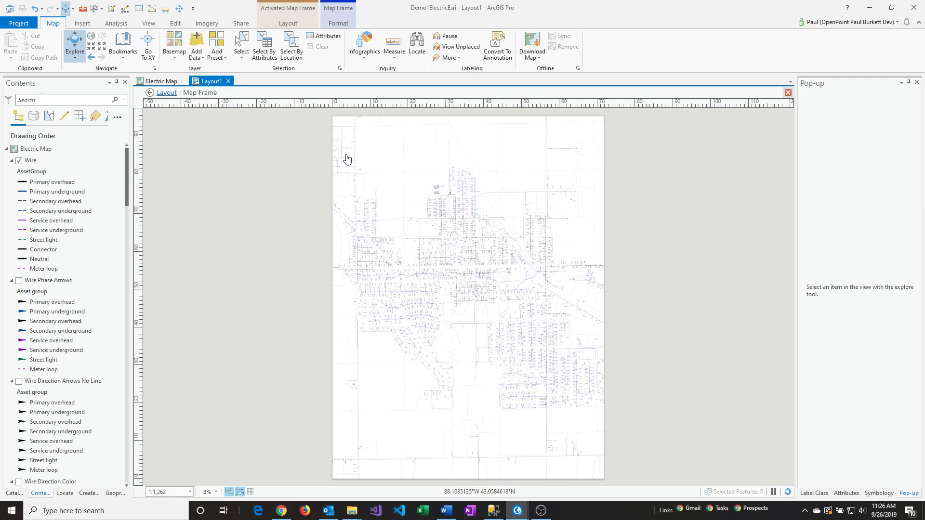
pyautogui.click(167, 93)
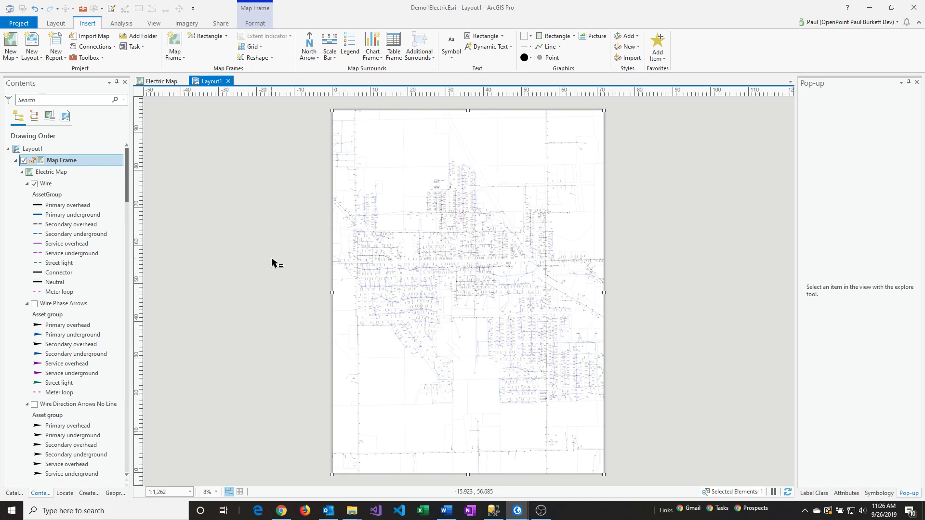
# - Export the layout to PDF as LayoutExample.pdf at 300 DPI
pyautogui.click(219, 23)
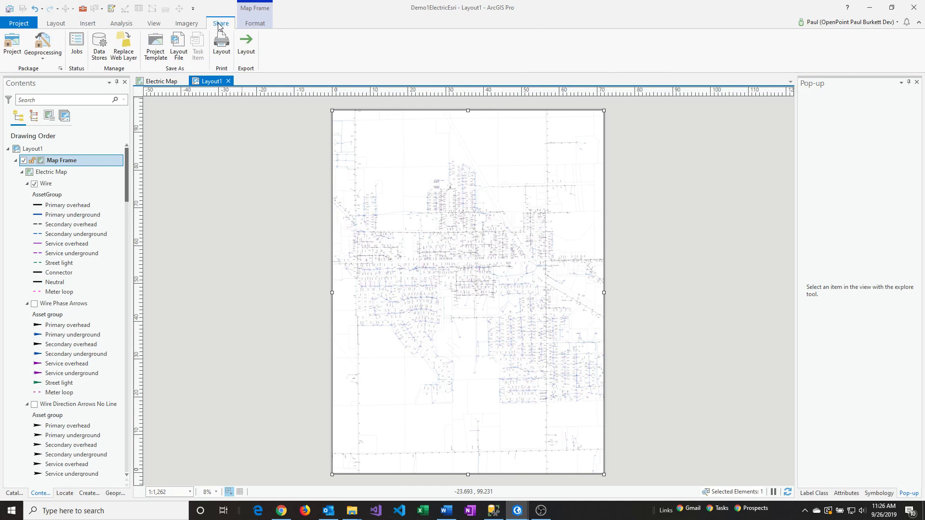
pyautogui.click(248, 51)
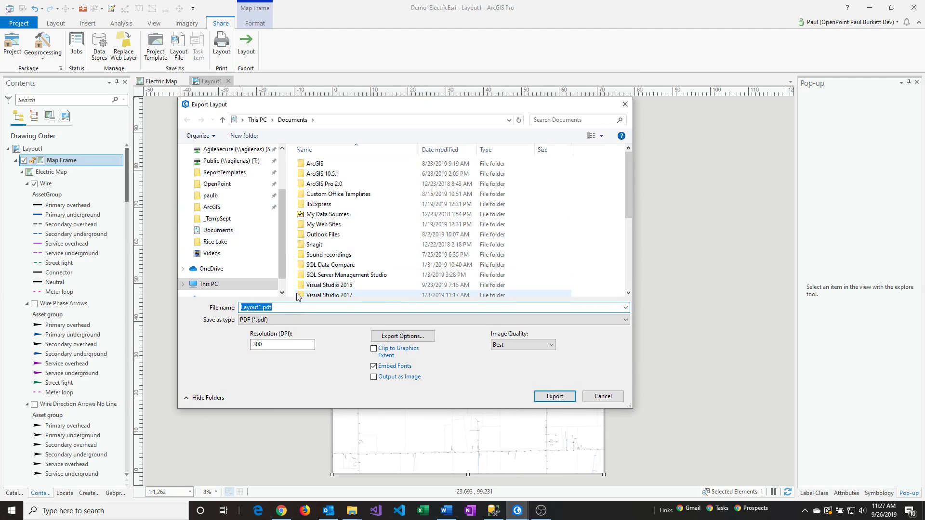
pyautogui.click(265, 320)
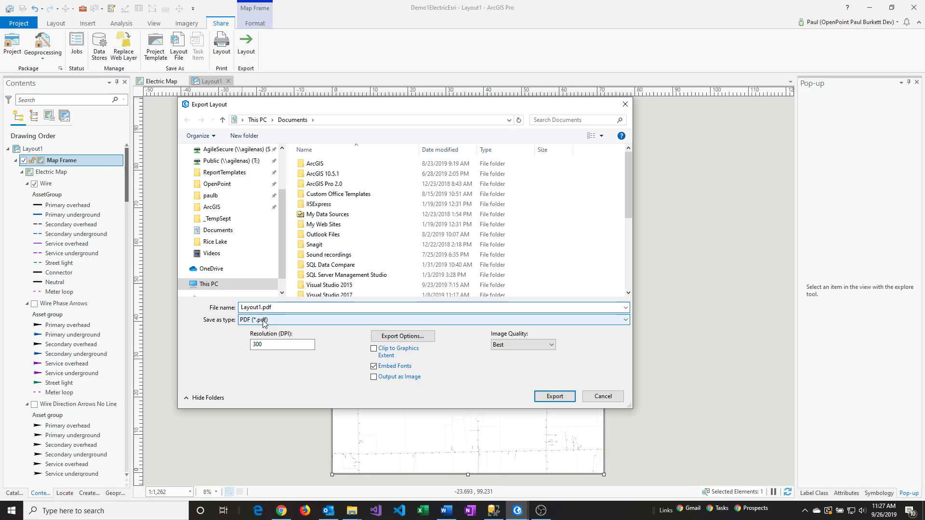
pyautogui.press('BackSpace')
pyautogui.write('Example')
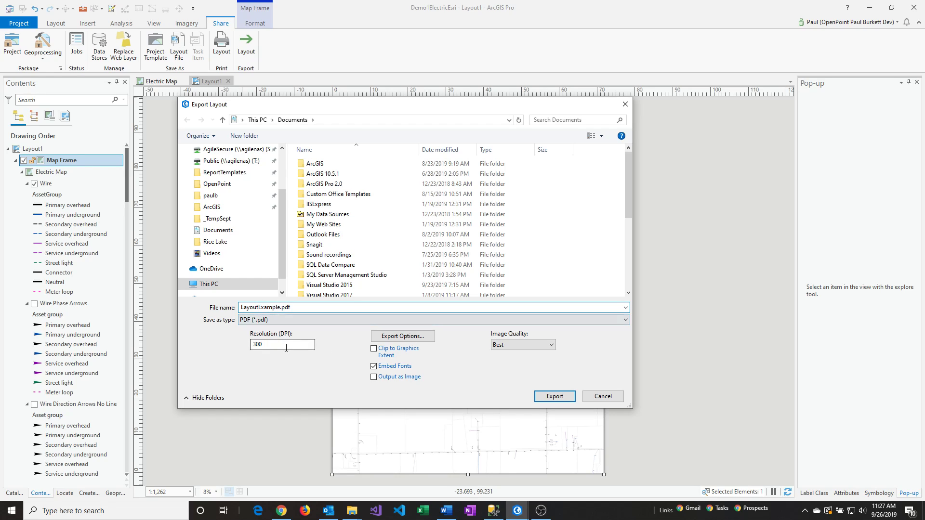
pyautogui.moveTo(269, 345); pyautogui.dragTo(246, 348)
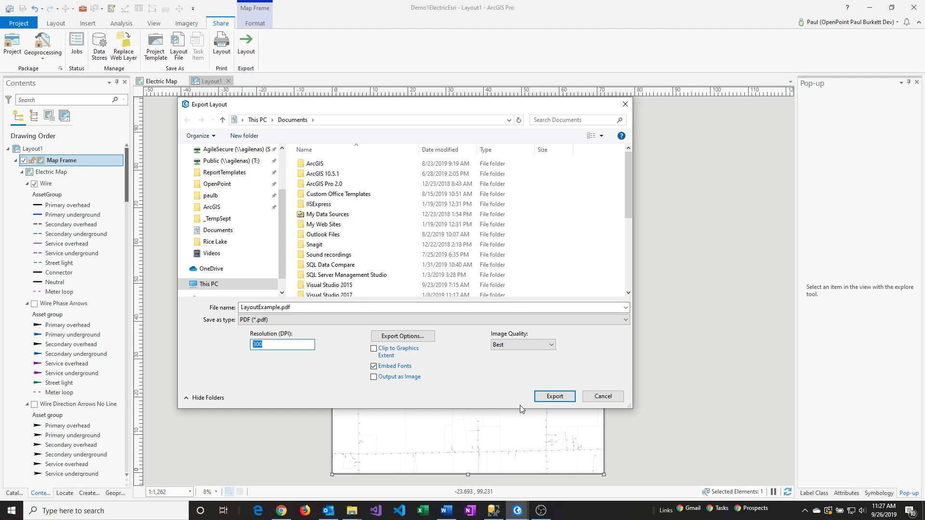
pyautogui.click(555, 397)
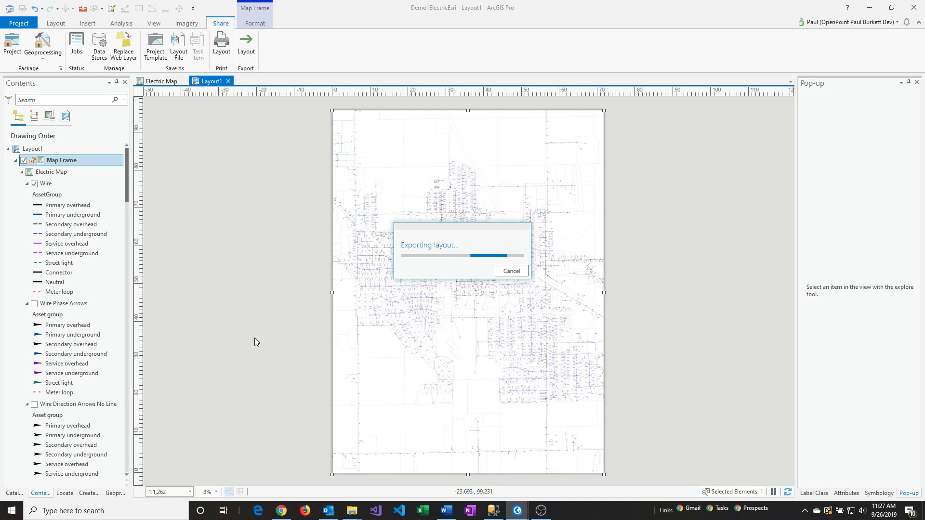
# - Open the Documents folder from File Explorer's taskbar jump list to reach the exported PDF
pyautogui.rightClick(359, 514)
pyautogui.click(322, 402)
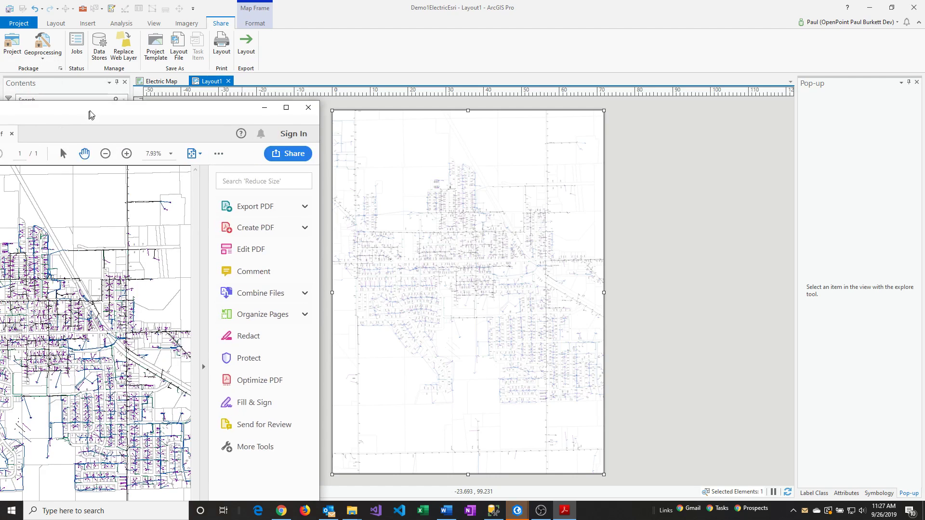
# - Maximize Acrobat Reader, then zoom and pan the PDF until device labels are legible
pyautogui.moveTo(91, 107); pyautogui.dragTo(434, 114)
pyautogui.doubleClick(433, 115)
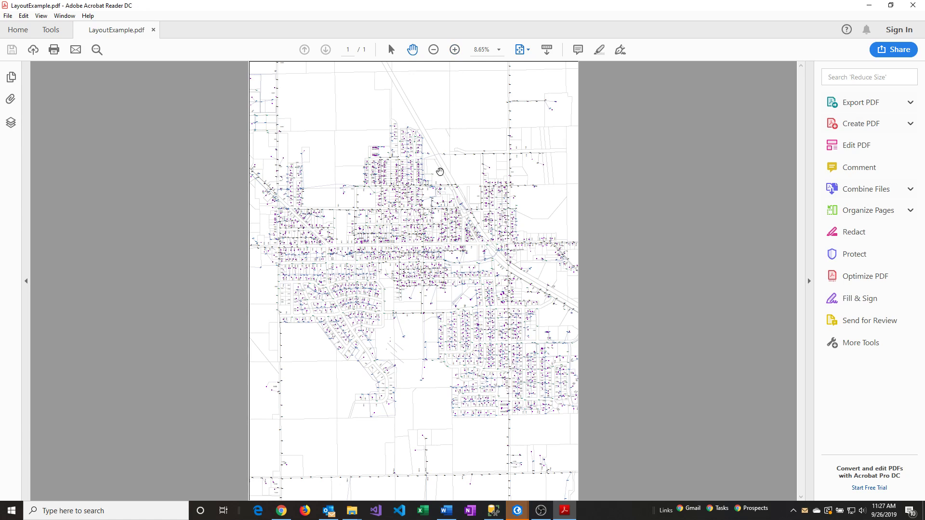
pyautogui.click(454, 51)
pyautogui.scroll(-2, 400, 179)
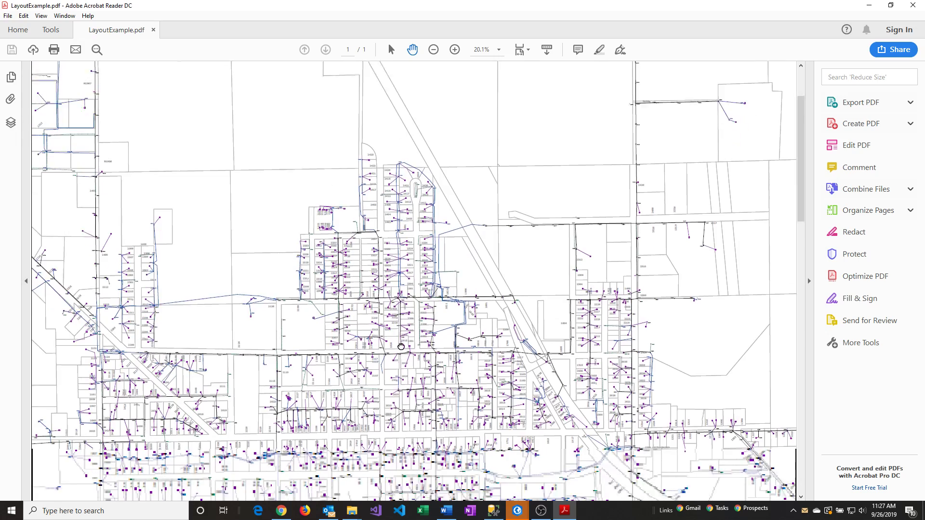
pyautogui.scroll(-5, 392, 340)
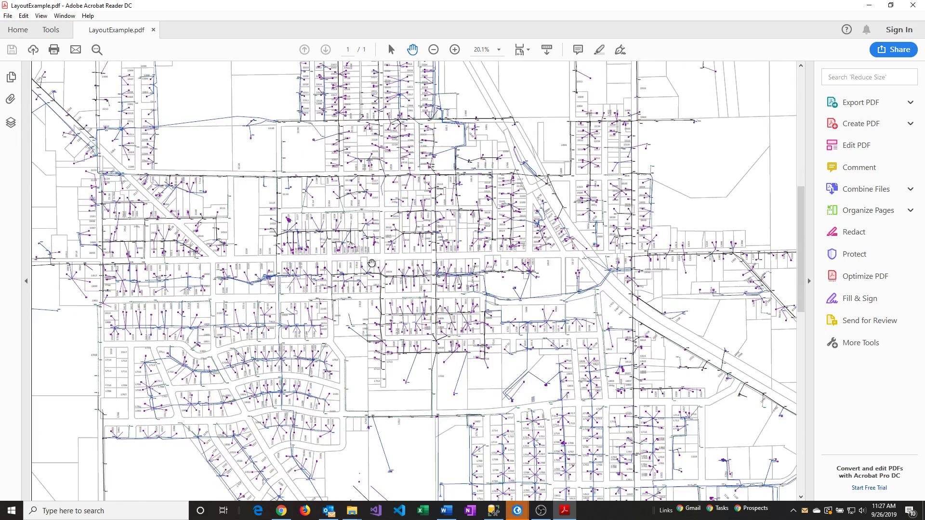
pyautogui.keyDown('ctrl'); pyautogui.scroll(3, 413, 355); pyautogui.keyUp('ctrl')
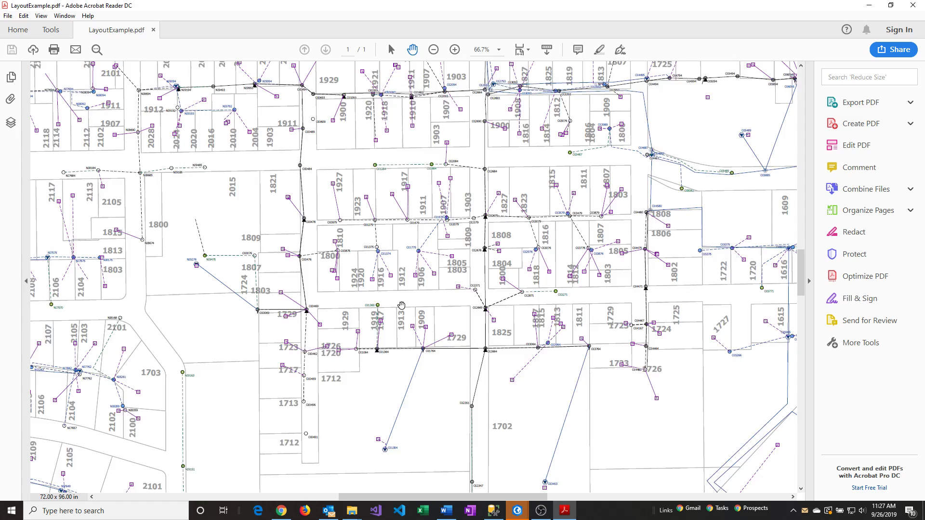
pyautogui.scroll(3, 402, 306)
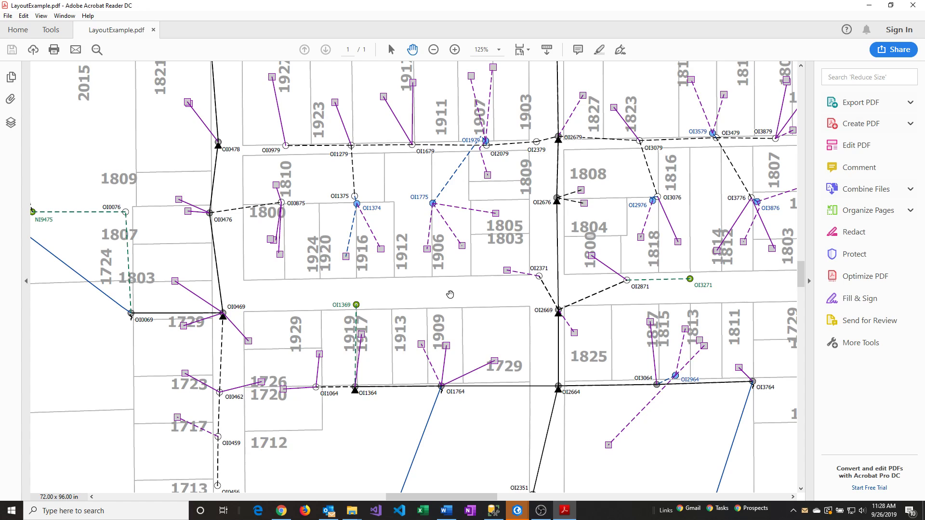
pyautogui.moveTo(573, 234); pyautogui.dragTo(534, 247)
pyautogui.moveTo(626, 241); pyautogui.dragTo(274, 243)
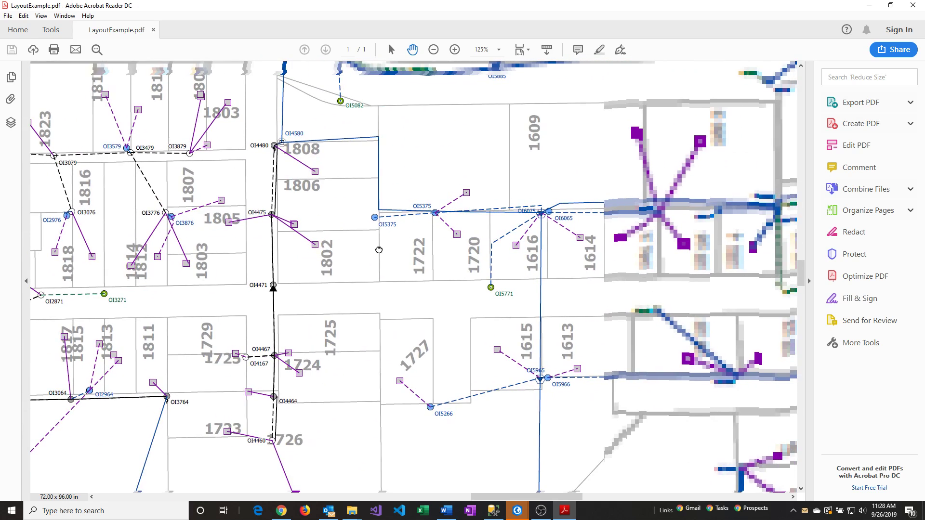
# - Close Acrobat and the Layout1 view, rename Layout1 to 'PDF Map' in Catalog, and reopen it
pyautogui.click(913, 5)
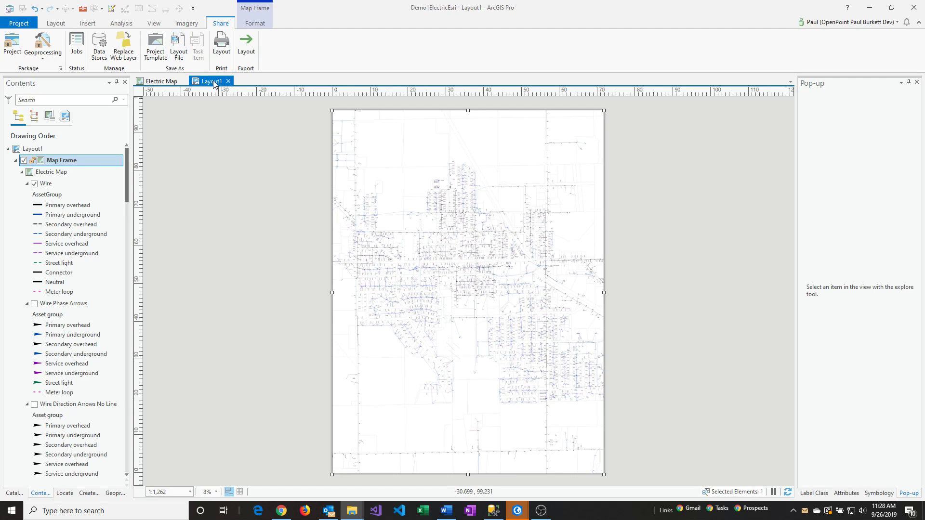
pyautogui.click(229, 81)
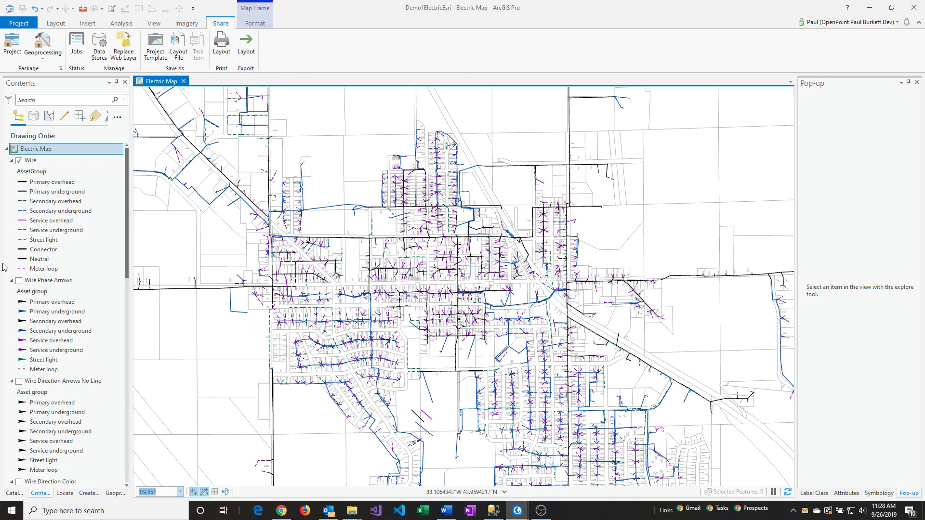
pyautogui.click(12, 493)
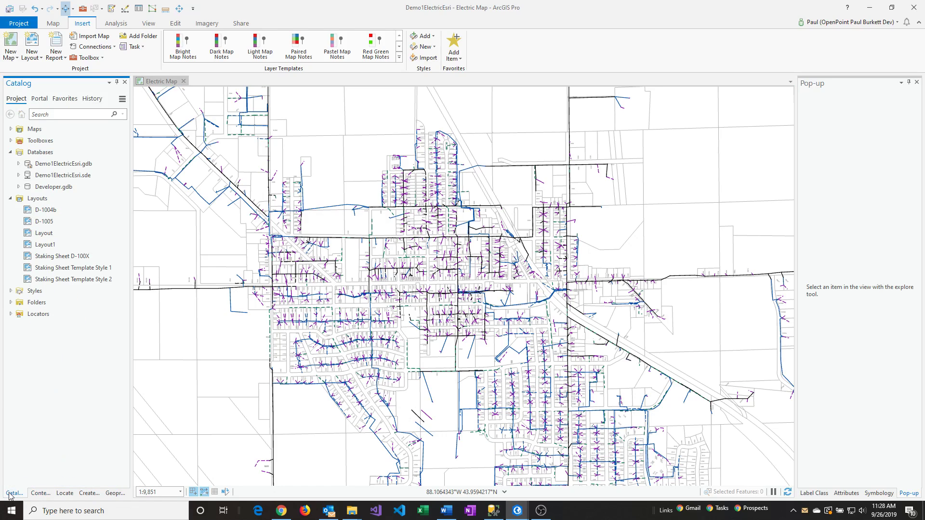
pyautogui.click(48, 247)
pyautogui.rightClick(48, 247)
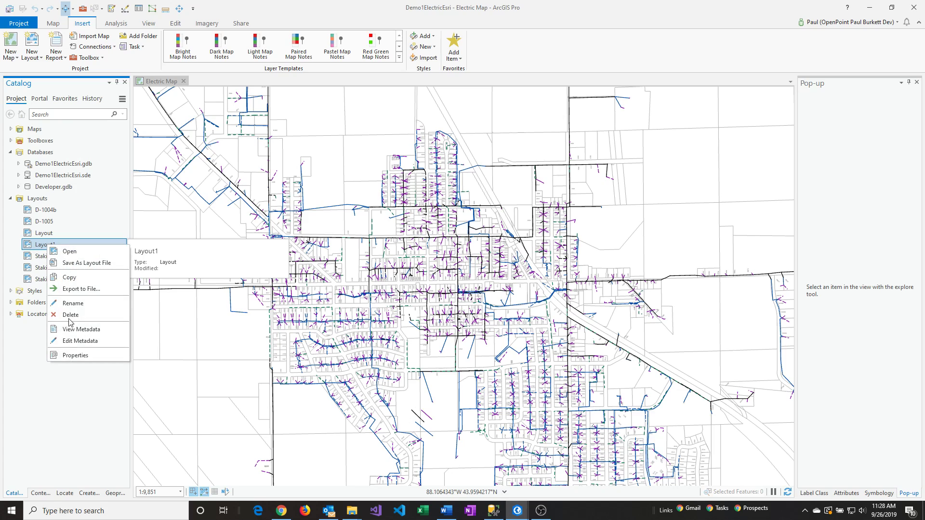
pyautogui.click(68, 304)
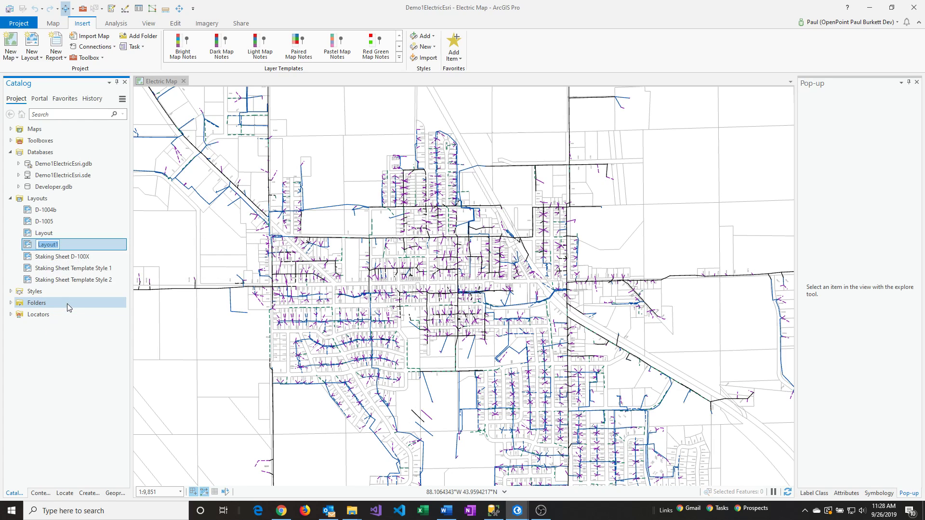
pyautogui.write('PDF Map')
pyautogui.press('Return')
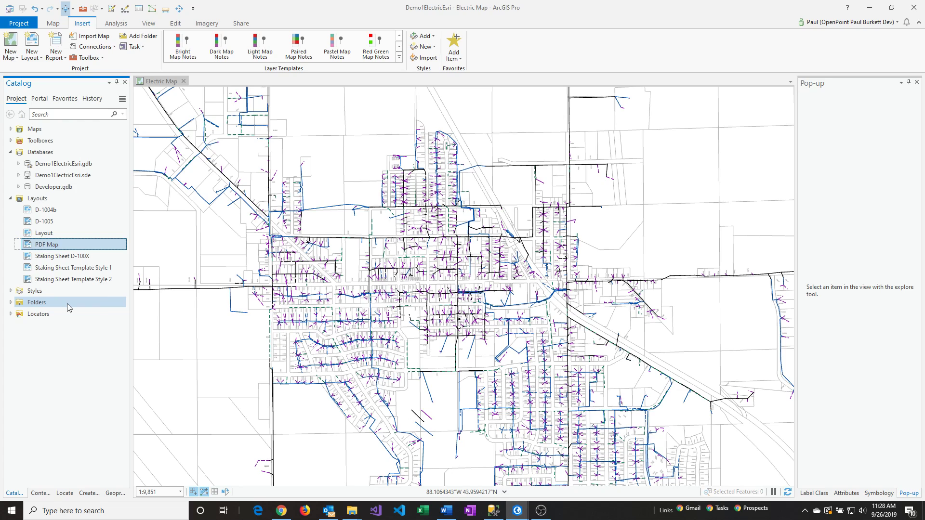
pyautogui.doubleClick(48, 246)
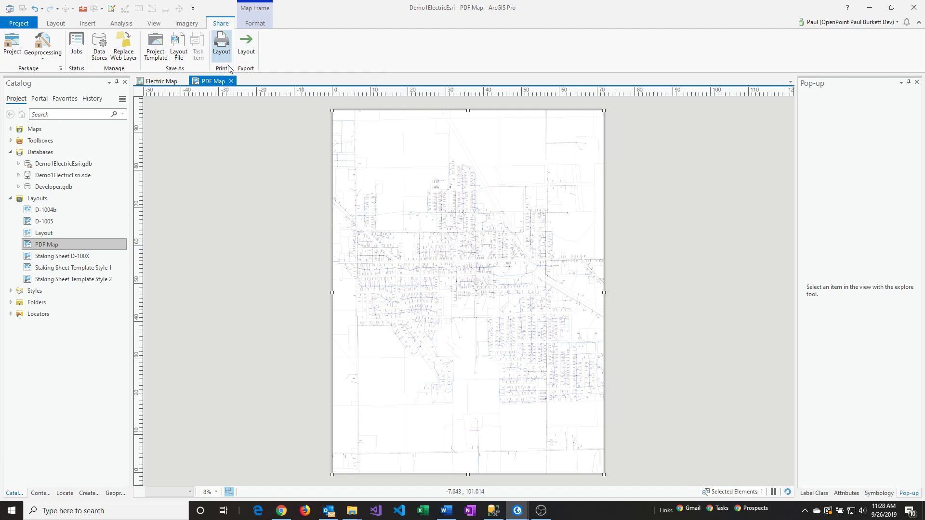
# - Export the PDF Map layout to a 300 DPI PDF file
pyautogui.click(246, 46)
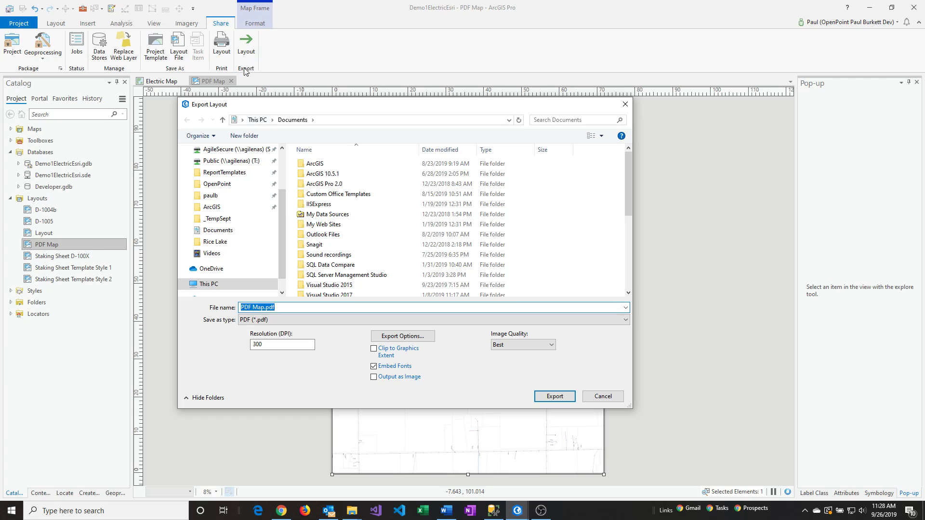
pyautogui.click(263, 309)
pyautogui.click(538, 396)
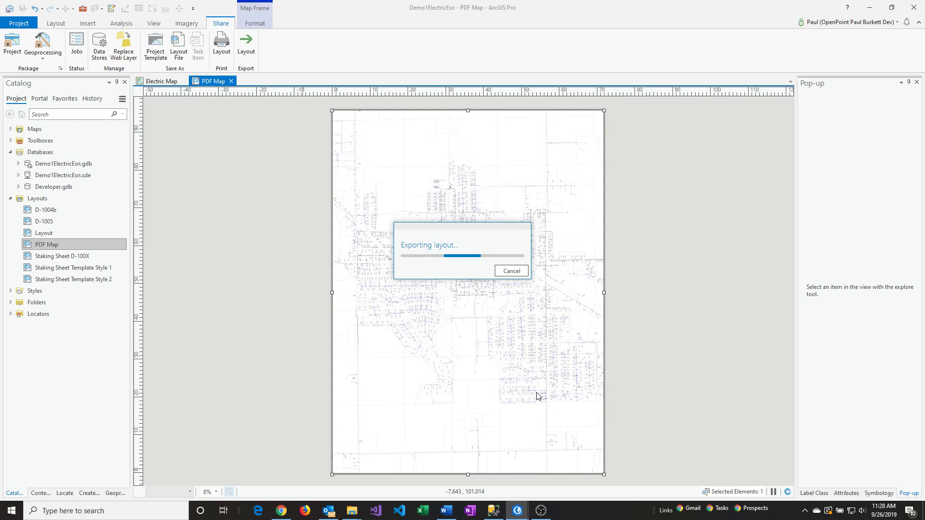